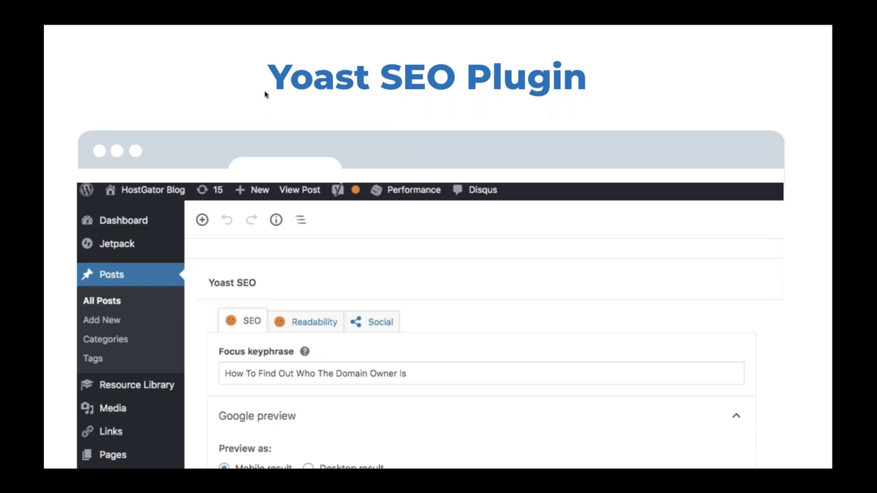
Switch from the slideshow to the keyword research post in WordPress and open its Yoast SEO meta description for editing.
key("Escape")
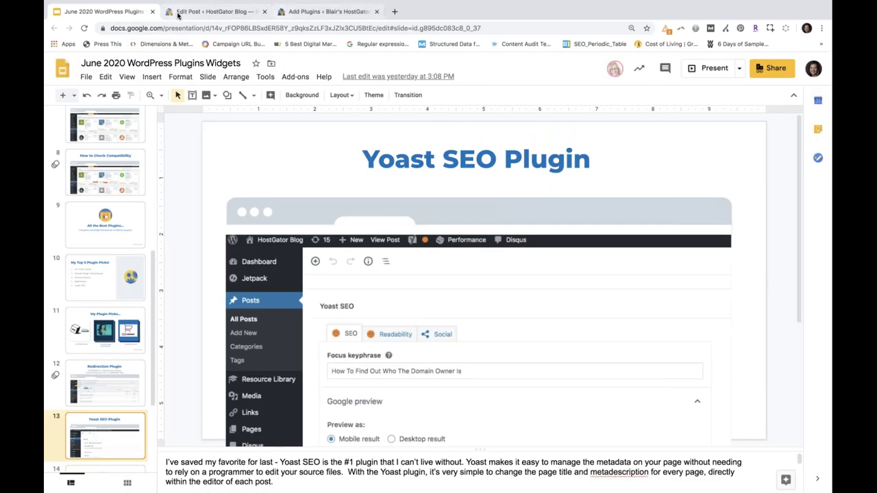
left_click(212, 13)
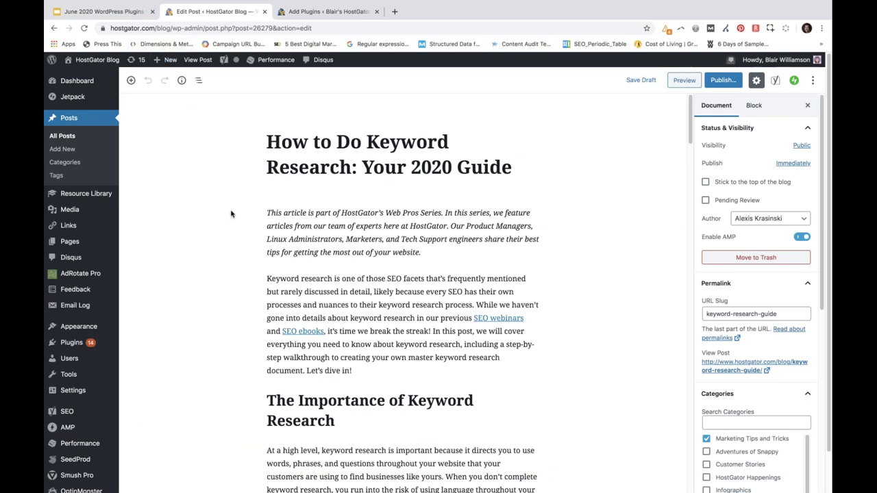
scroll(231, 214, "down", 1)
scroll(231, 214, "down", 5)
scroll(231, 211, "down", 5)
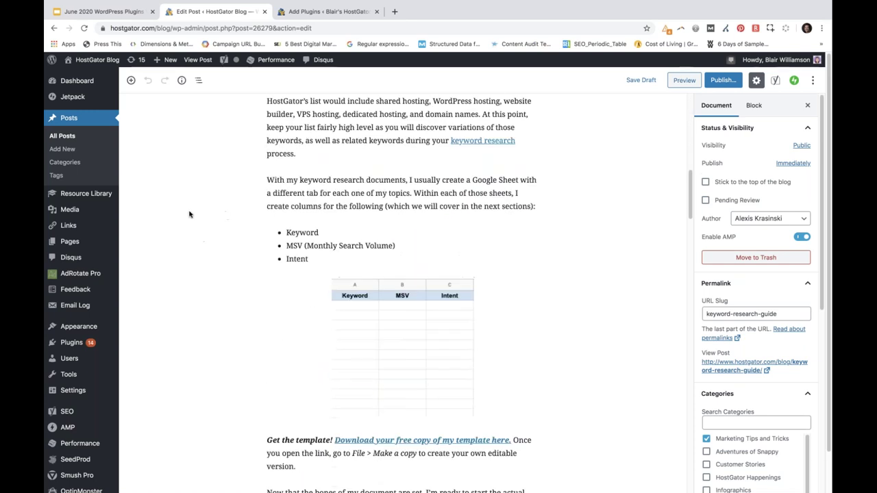
scroll(167, 270, "down", 10)
scroll(168, 270, "down", 20)
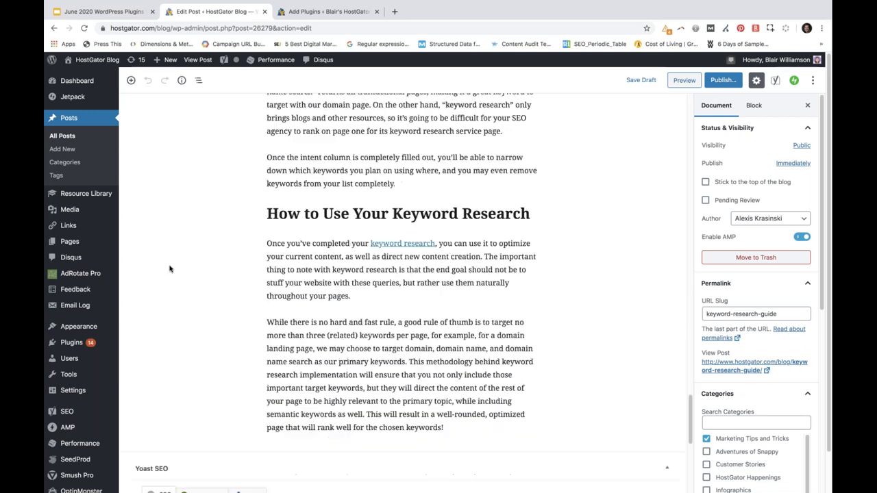
scroll(168, 267, "down", 10)
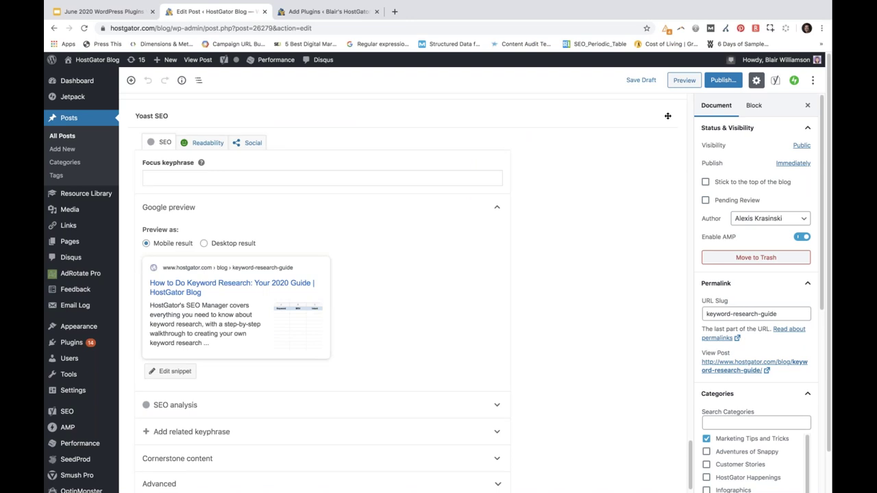
scroll(666, 115, "up", 10)
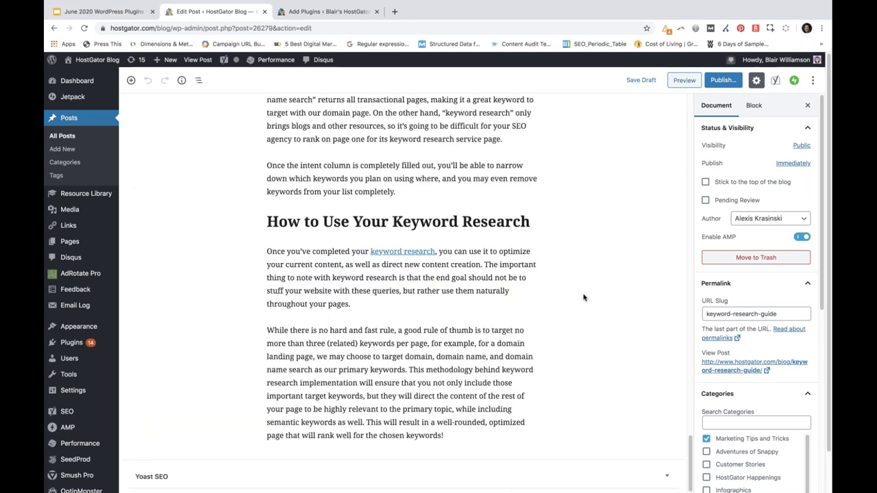
scroll(662, 476, "down", 10)
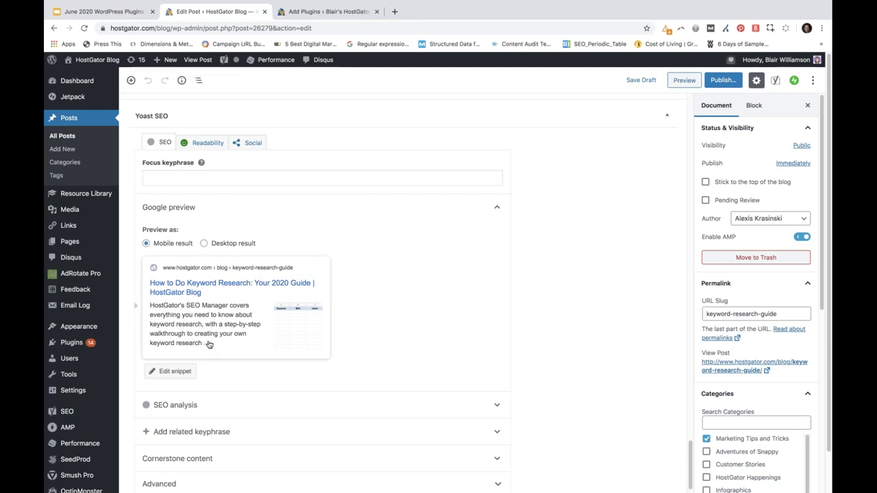
scroll(558, 354, "down", 1)
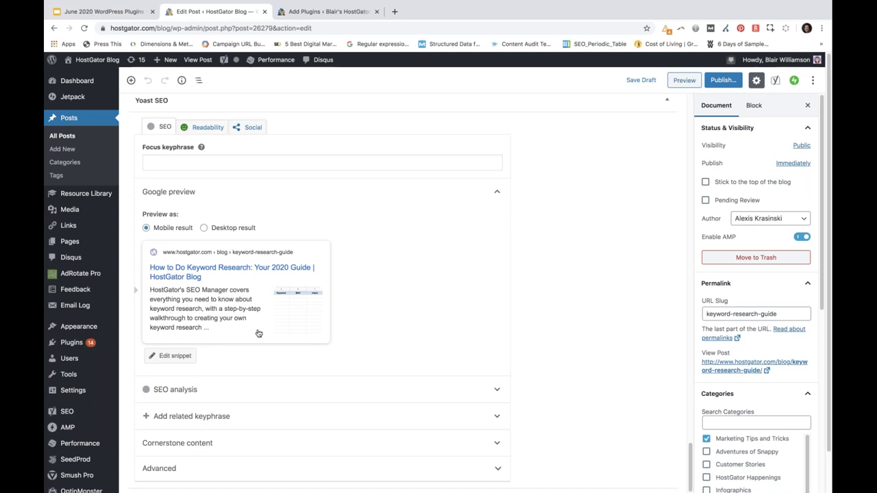
left_click(213, 310)
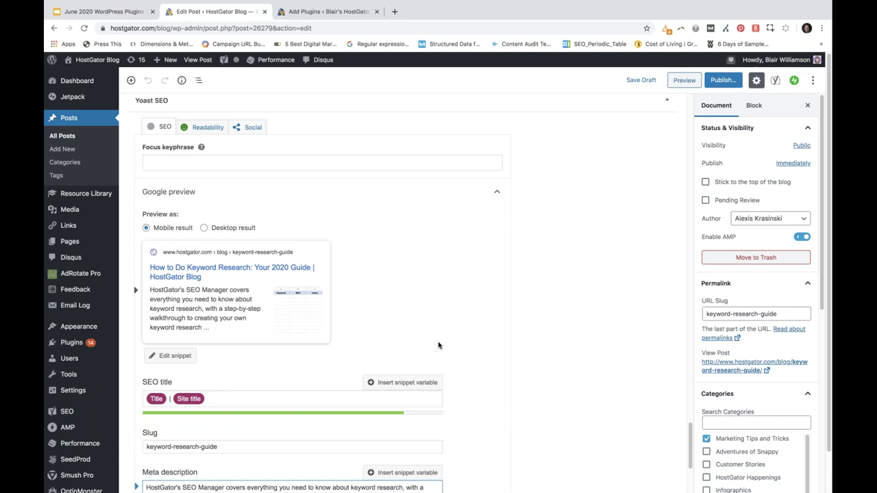
scroll(439, 345, "down", 3)
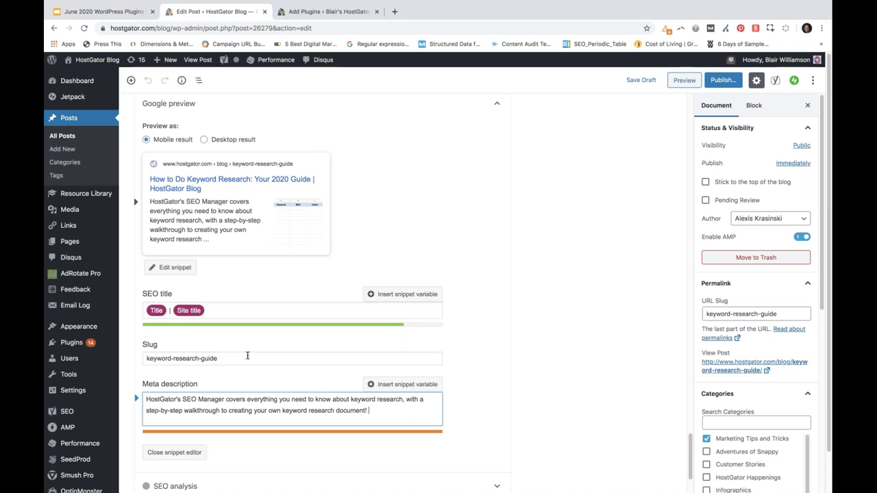
Try appending "Learn from HostGator experts now" and filler text to the meta description, and delete the addition.
type("Learn t")
type("rom HostGator experts now ")
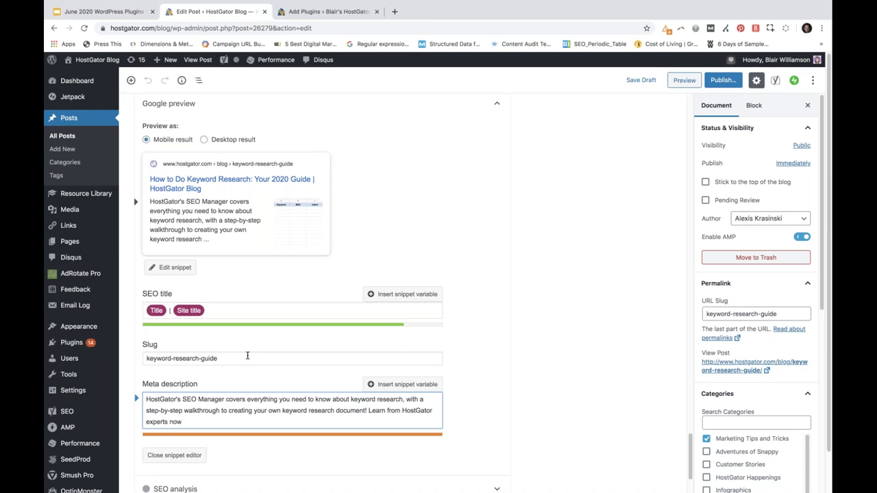
type("jkjlkjlklj. lkjlkj l lkjlkj")
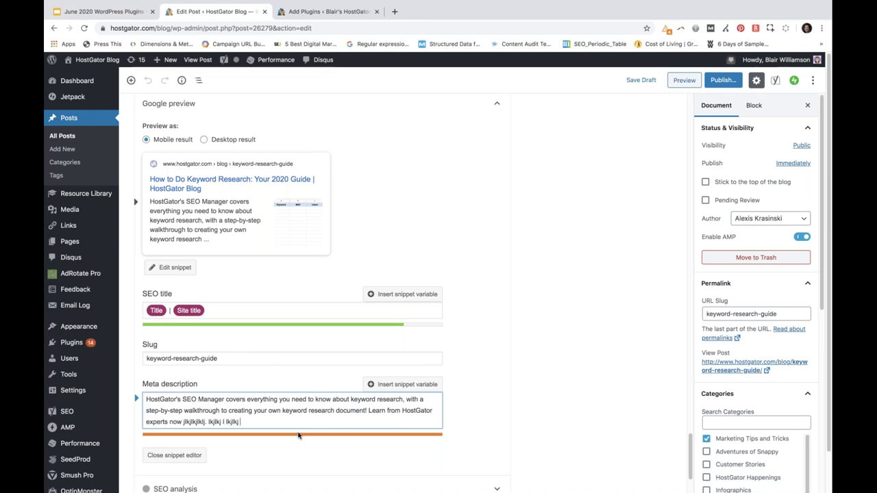
left_click_drag(240, 422, 367, 412)
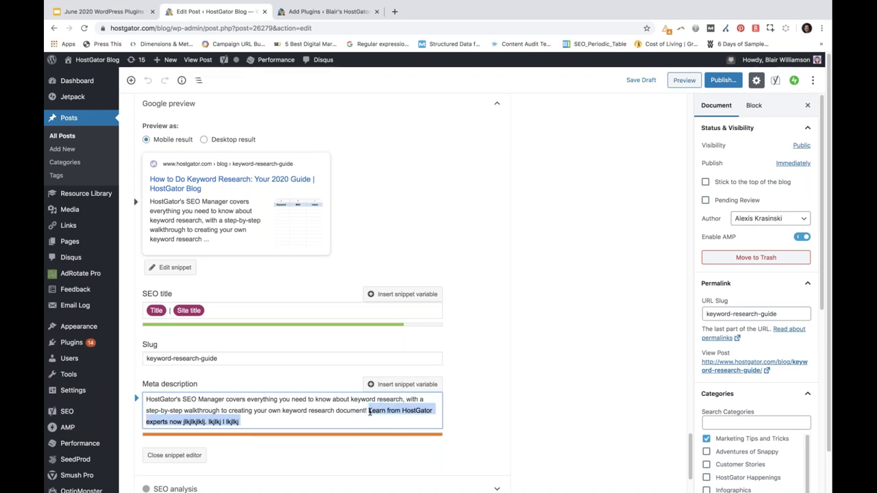
key("BackSpace")
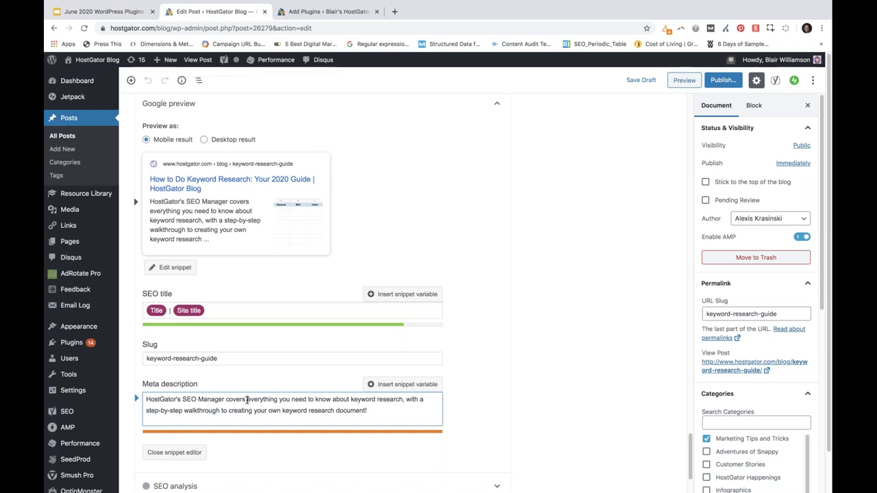
Shorten the meta description by deleting the phrase "everything you need to know about" and the extra space.
left_click_drag(247, 402, 347, 399)
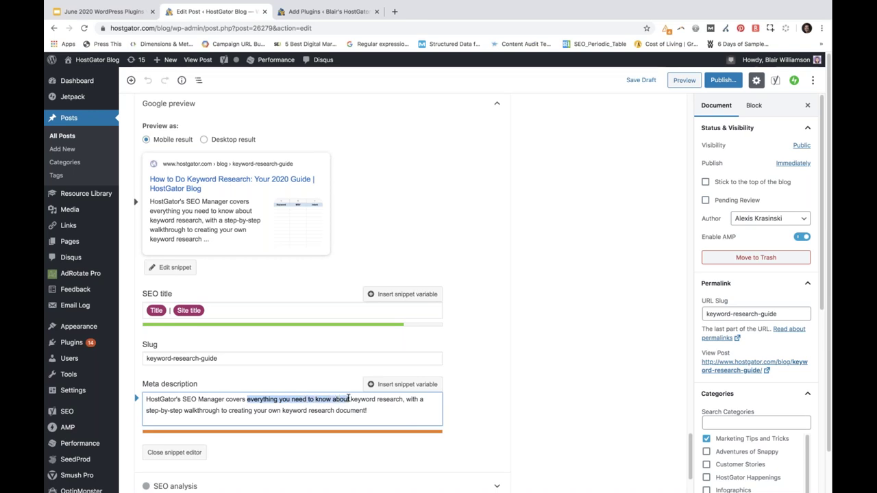
key("BackSpace")
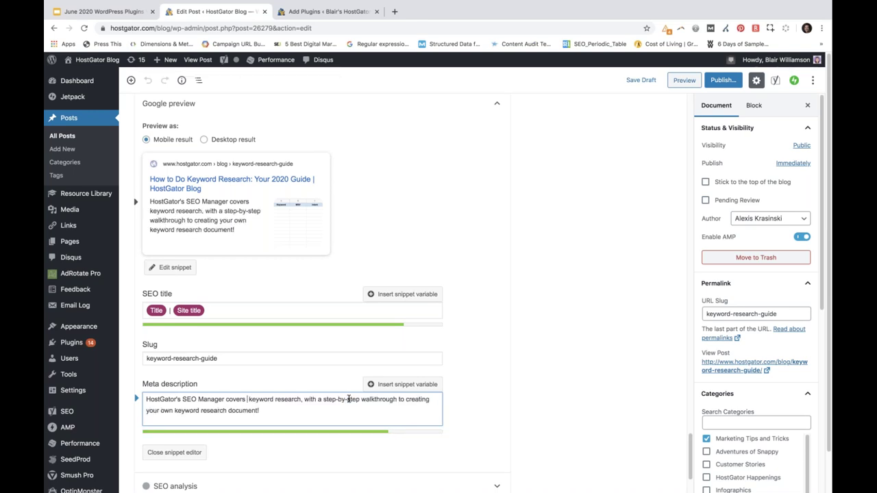
key("BackSpace")
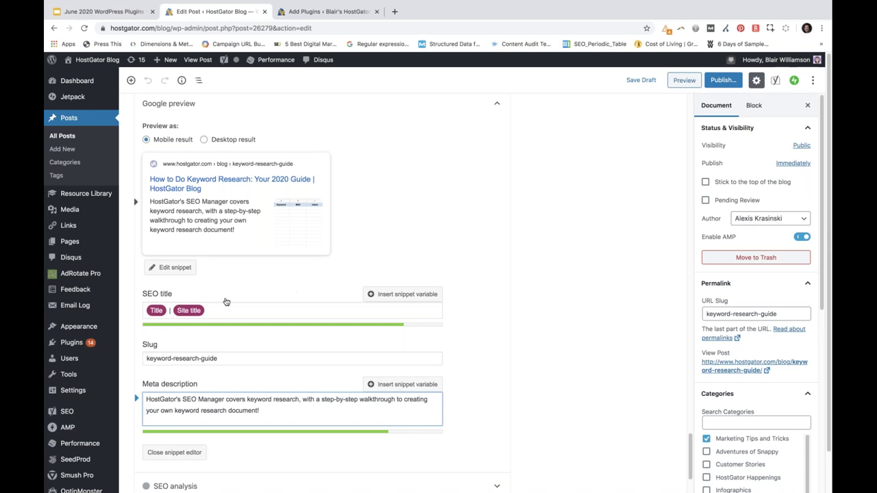
Replace the Title variable in the SEO title with "How to do keyword research in 2020", keeping the separator and Site title.
left_click(157, 311)
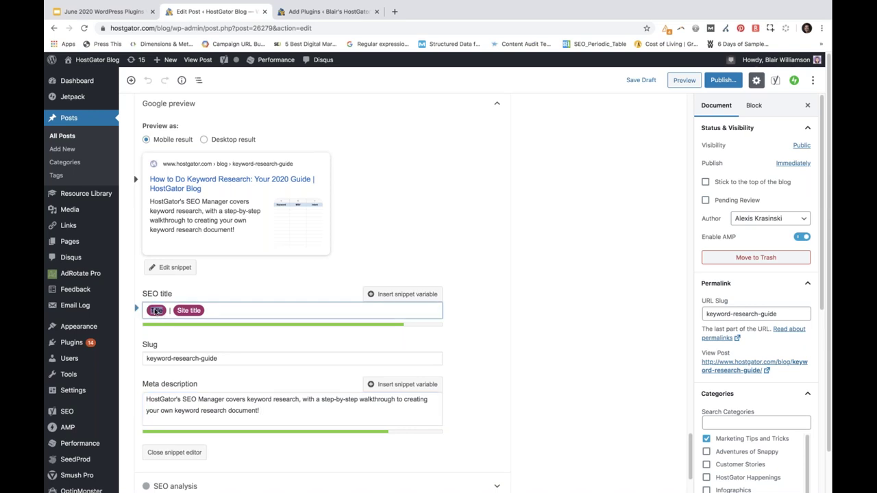
key("BackSpace")
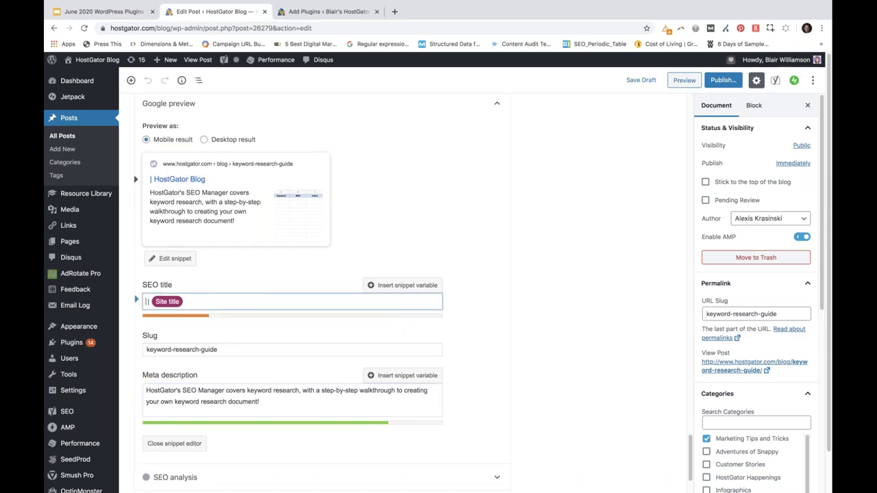
type("How to do keyword research")
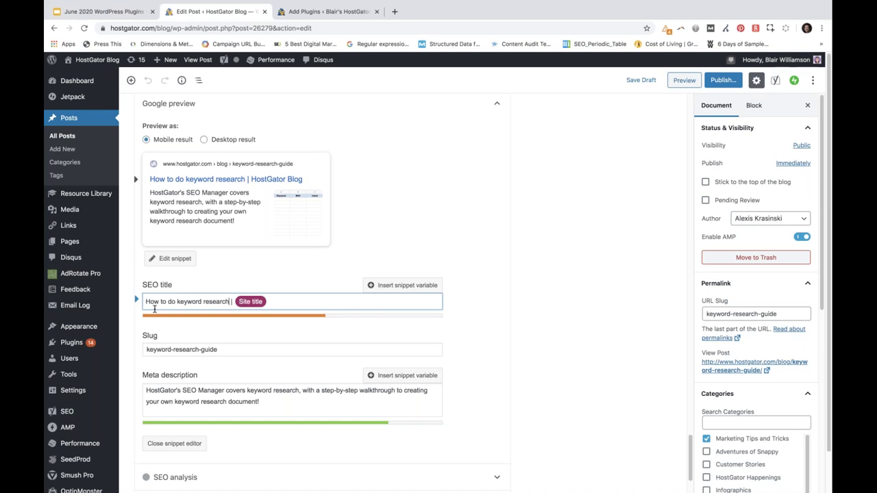
type("in 2020 fo")
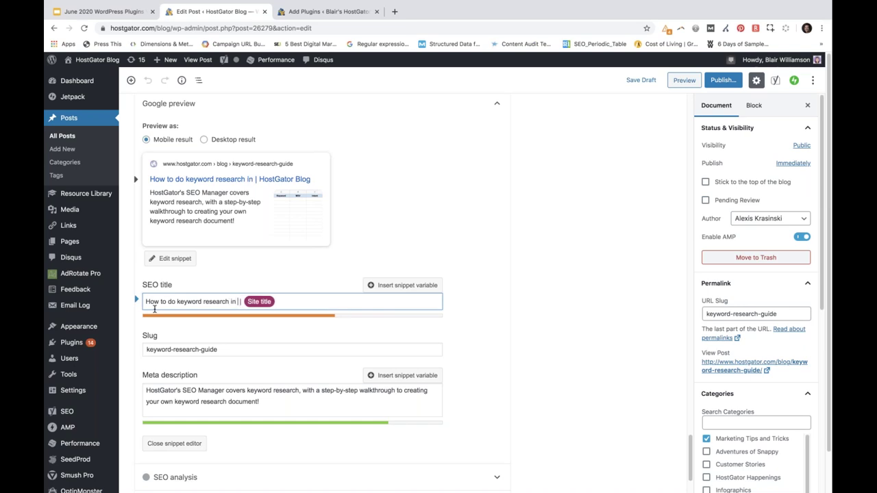
key("BackSpace")
key("BackSpace")
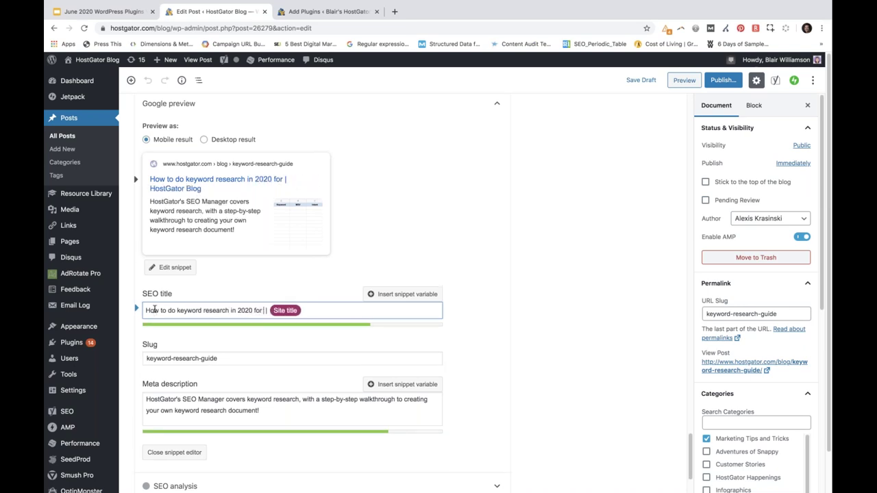
key("BackSpace")
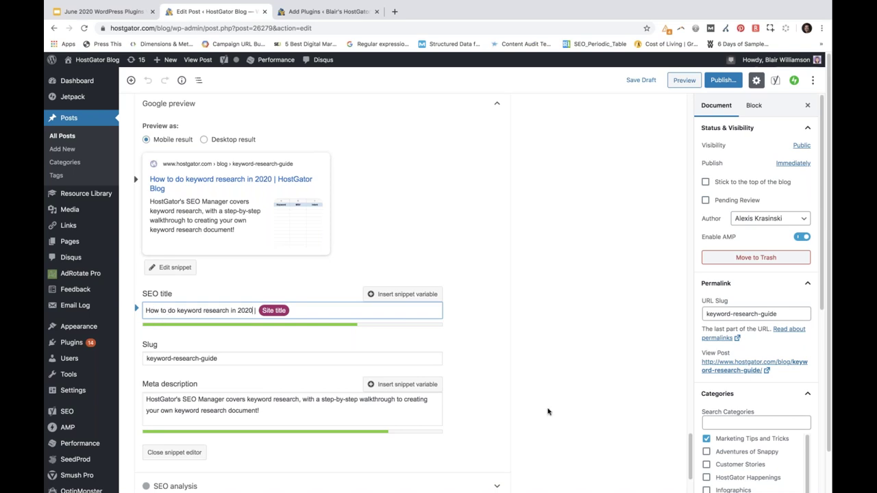
scroll(559, 384, "down", 3)
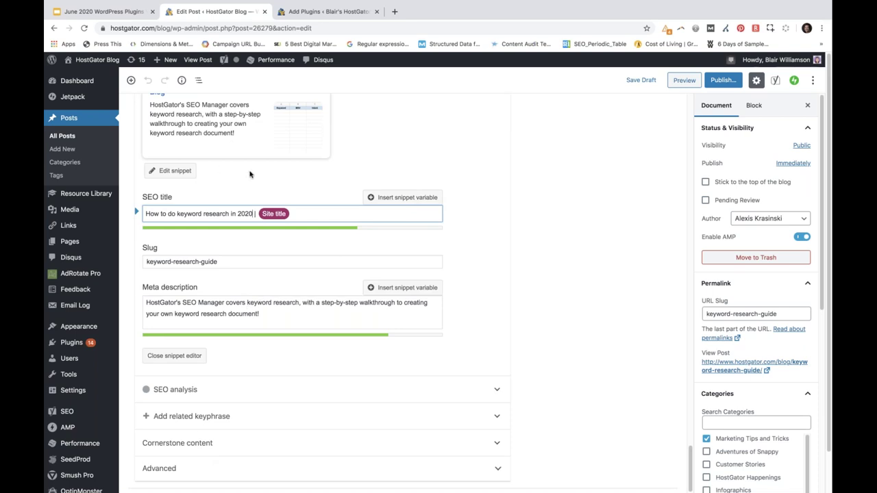
scroll(311, 199, "up", 2)
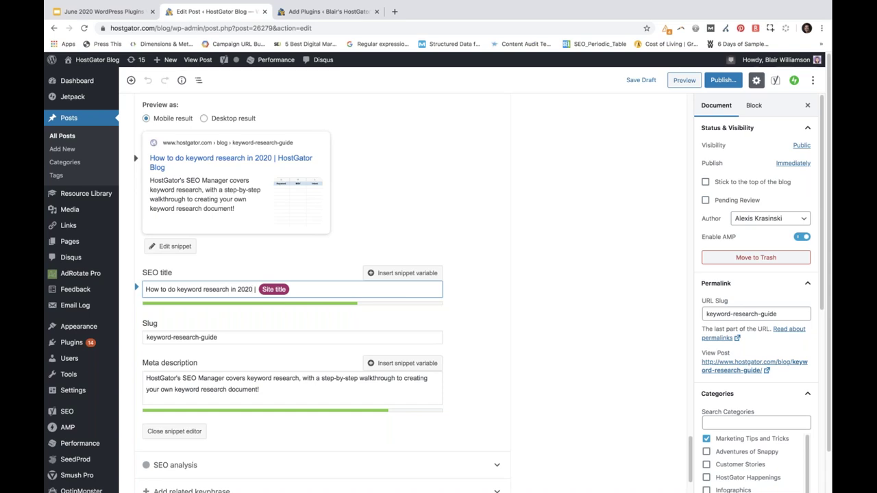
Switch back to the June 2020 WordPress Plugins Widgets presentation in Google Slides.
left_click(87, 12)
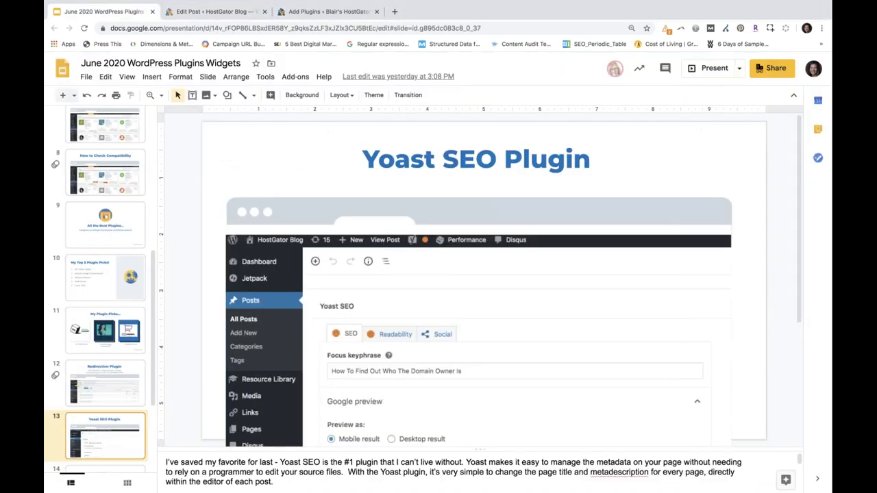
left_click(776, 68)
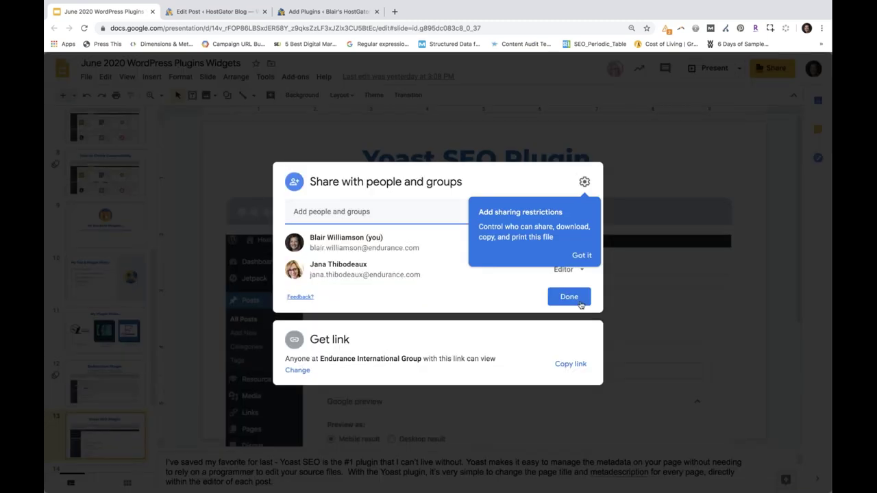
left_click(684, 186)
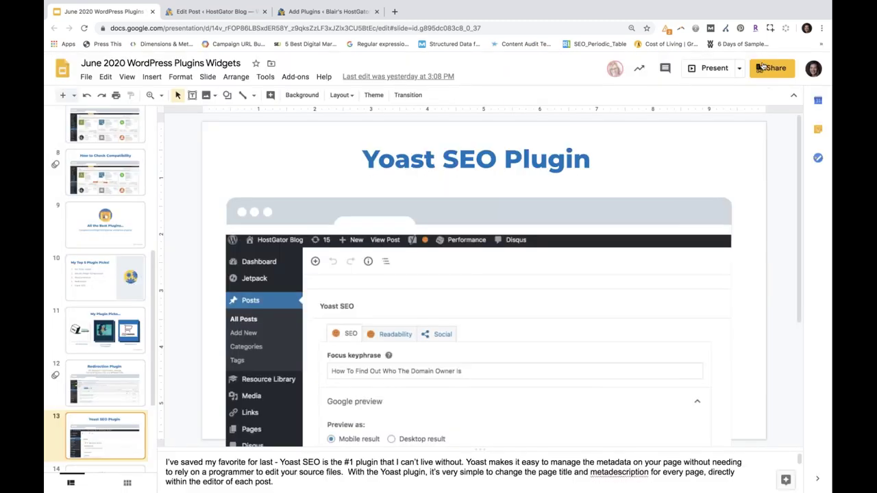
left_click(776, 68)
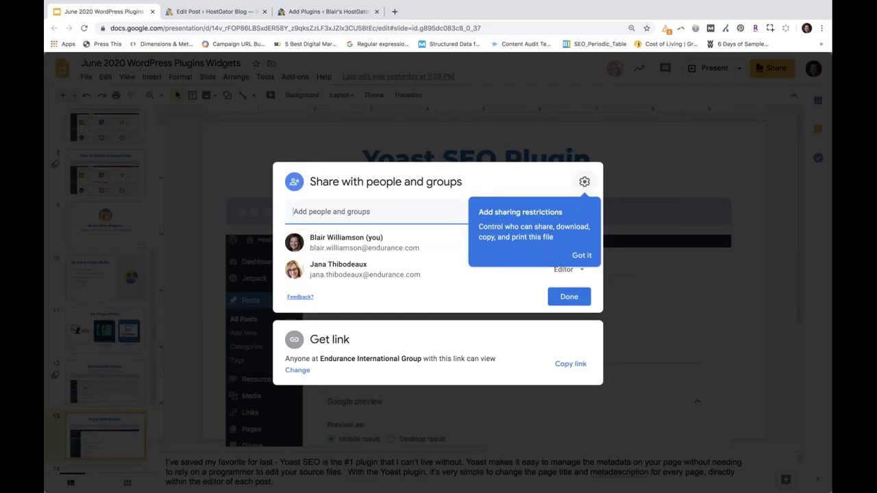
left_click(678, 330)
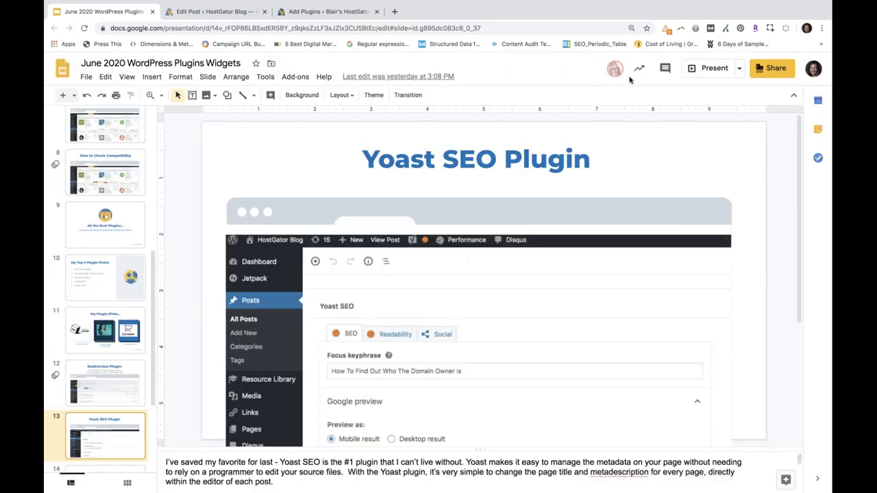
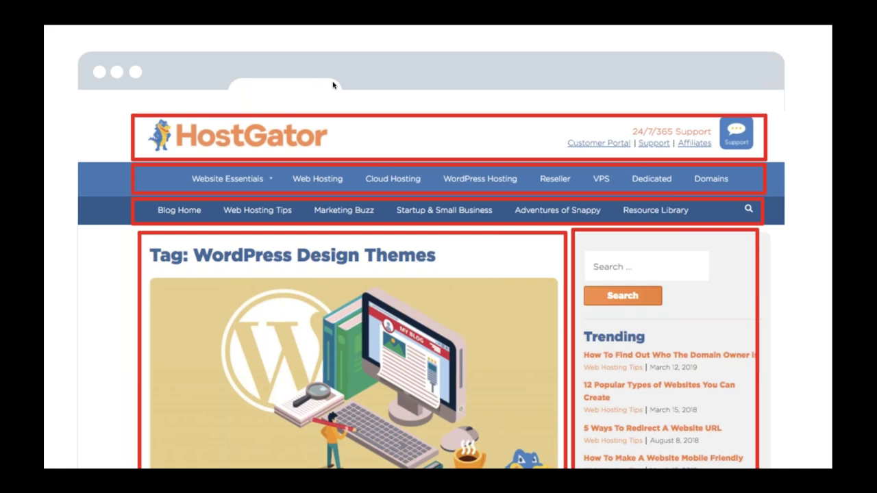
Exit the slideshow and open the Widgets management page of the HostGator Blog in WordPress.
key("super+shift+f")
key("Escape")
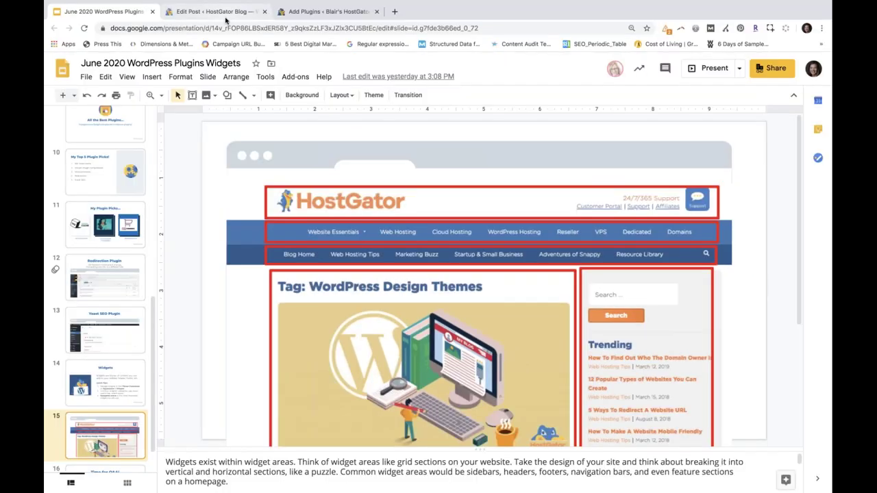
left_click(204, 14)
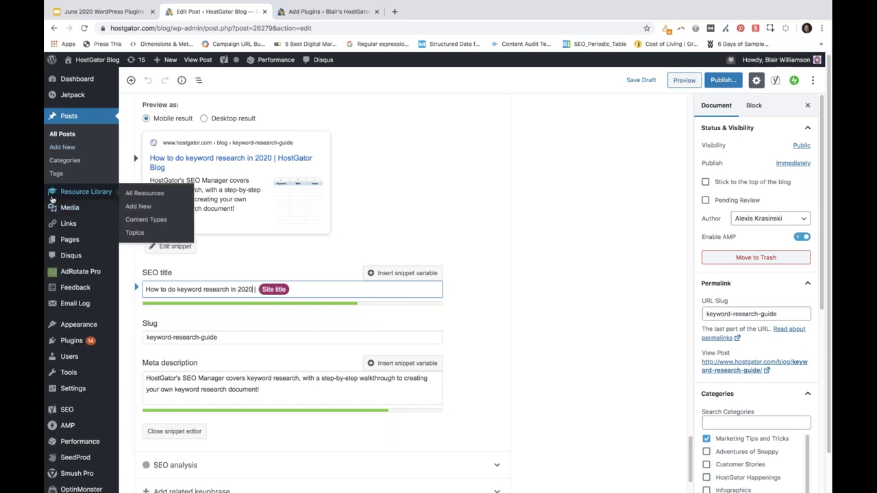
scroll(75, 287, "down", 1)
mouse_move(74, 284)
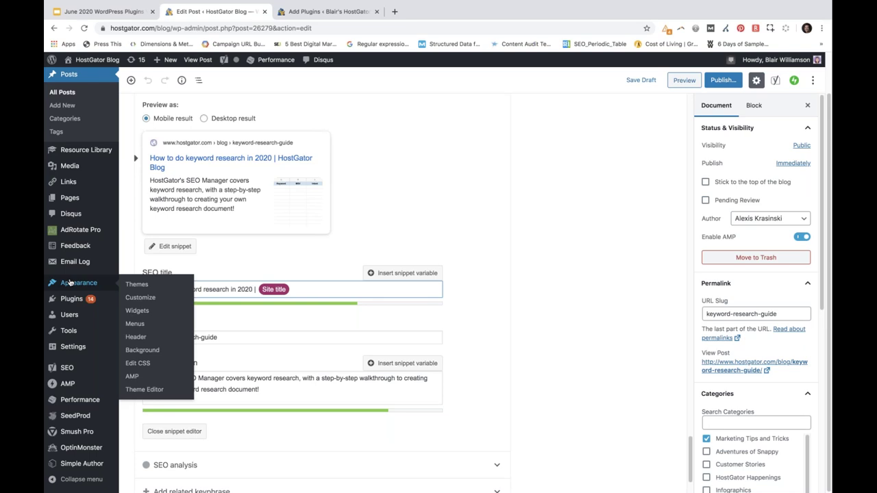
left_click(144, 314)
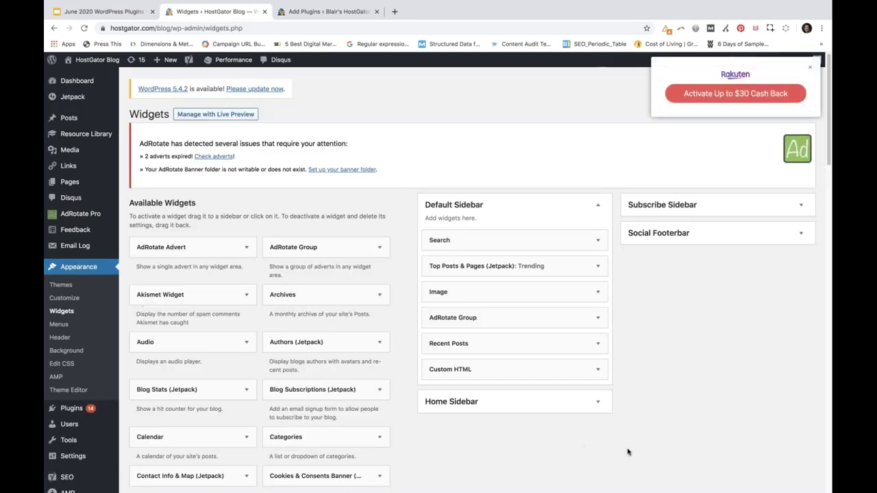
Dismiss the Rakuten cash-back pop-up and expand the Home Sidebar widget area.
left_click(810, 69)
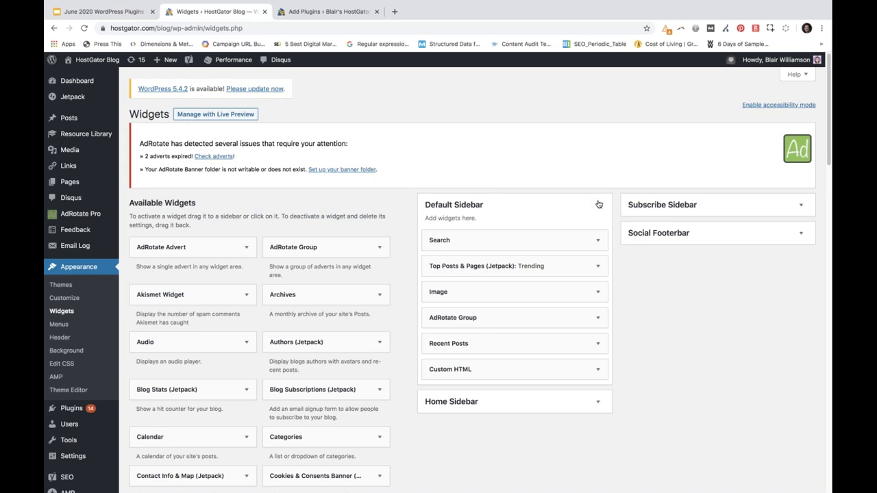
left_click(598, 404)
scroll(706, 403, "down", 3)
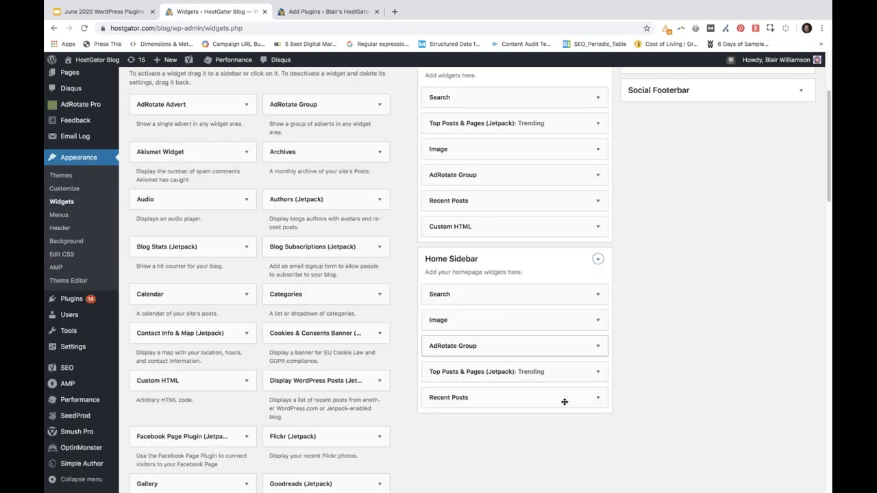
scroll(741, 456, "up", 1)
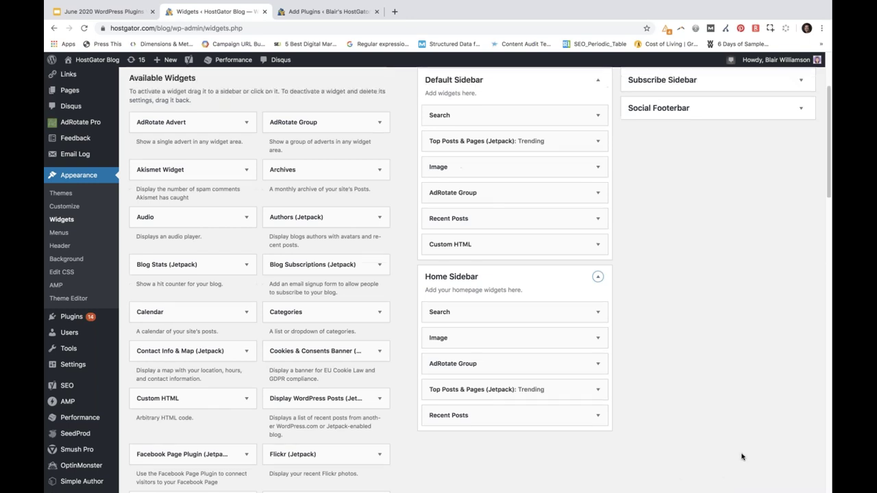
scroll(741, 456, "up", 1)
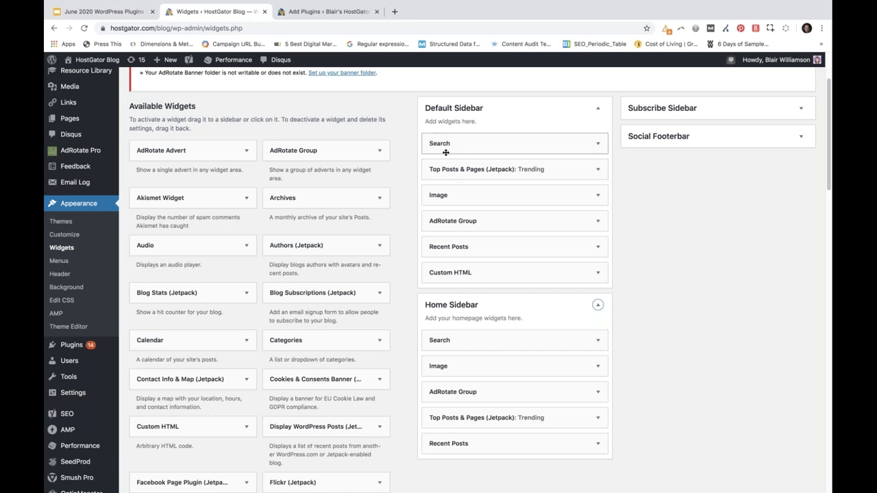
Examine the settings of the Image widget in the Default Sidebar, collapse it, and look through the available and inactive widgets.
left_click(598, 197)
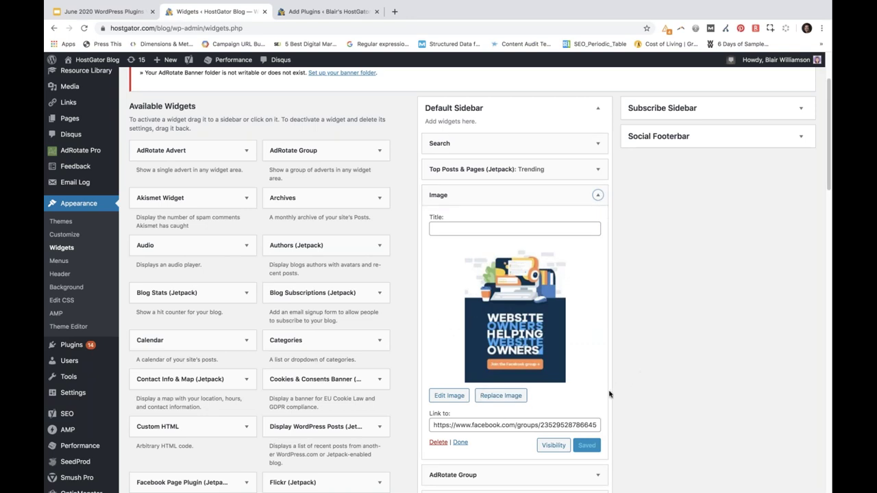
left_click(597, 195)
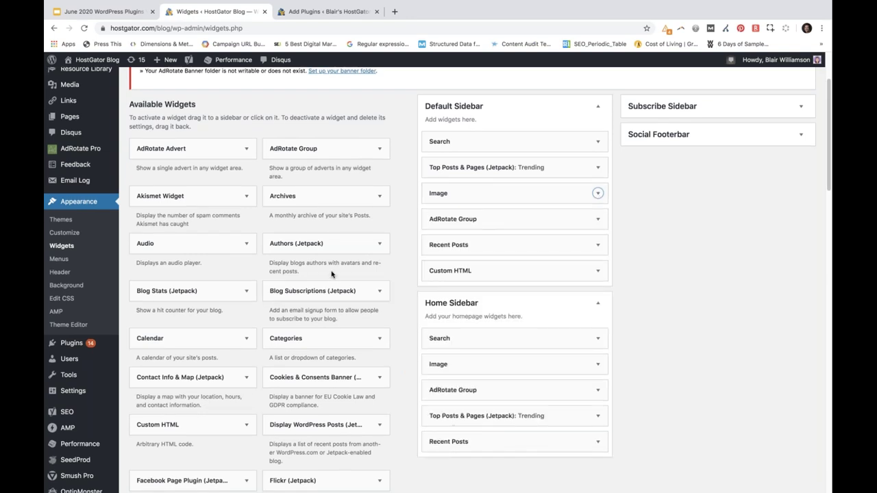
scroll(330, 273, "down", 5)
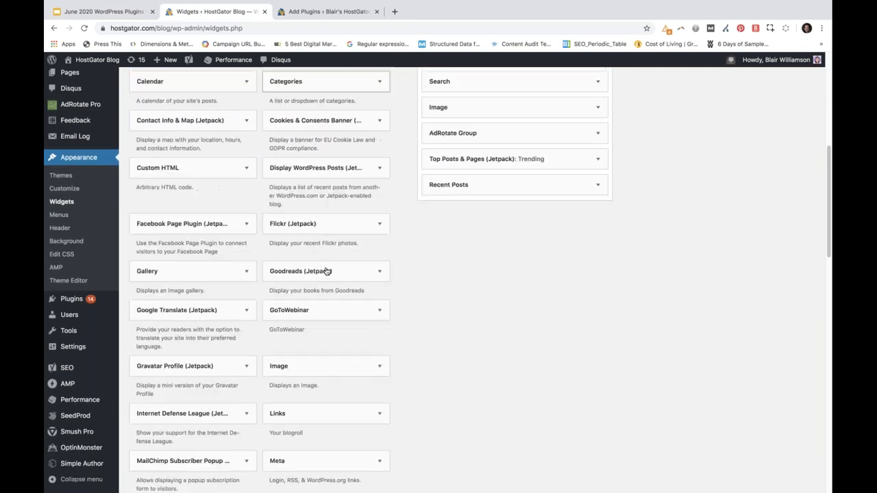
scroll(326, 271, "down", 3)
scroll(326, 272, "down", 5)
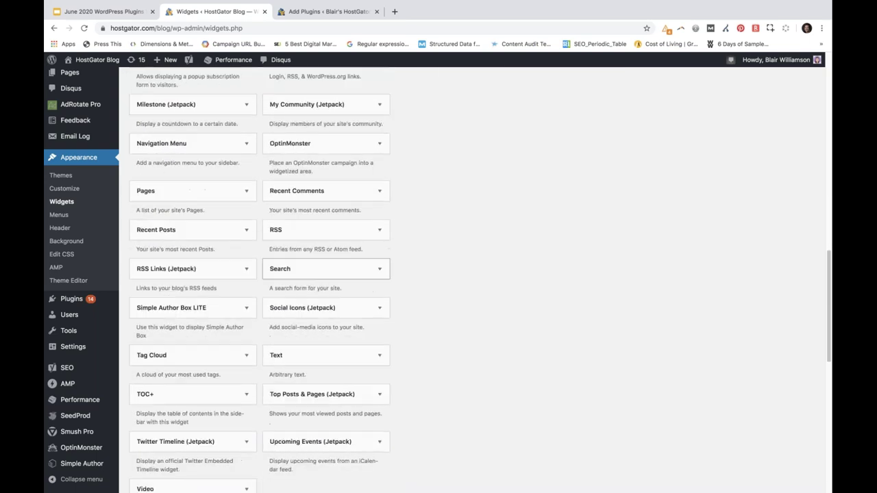
scroll(328, 273, "down", 3)
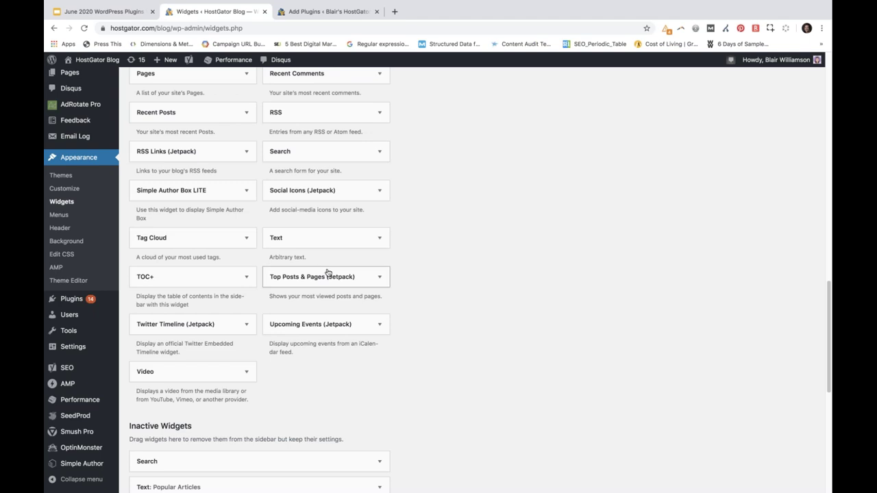
scroll(327, 270, "down", 4)
scroll(327, 270, "up", 3)
scroll(383, 268, "up", 4)
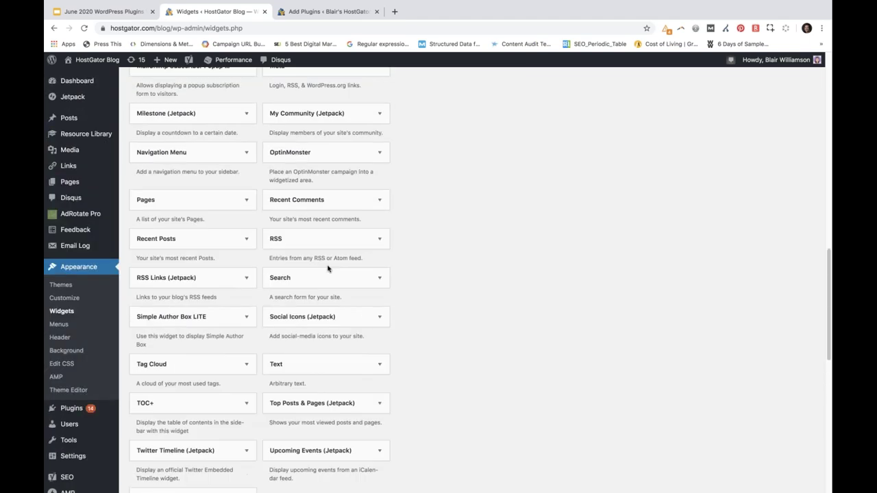
Add the Navigation Menu widget to the Home Sidebar between the Search and Image widgets.
left_click_drag(167, 177, 484, 164)
scroll(525, 272, "up", 6)
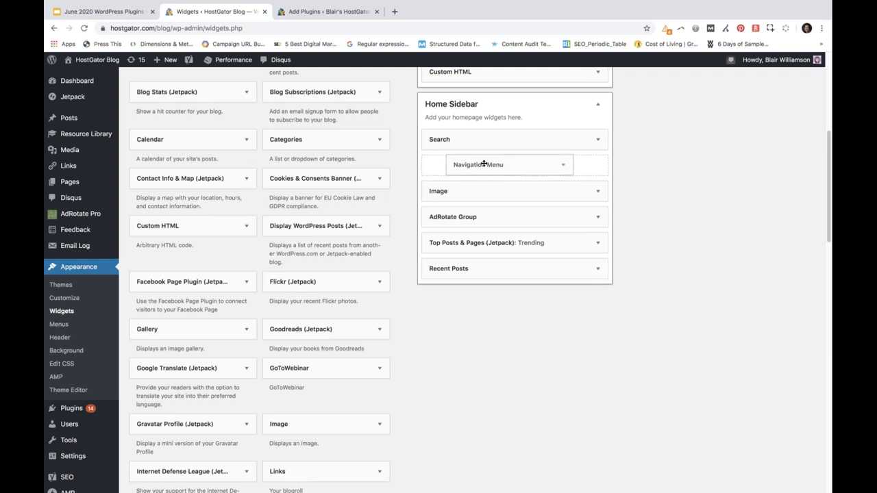
left_click_drag(484, 164, 478, 167)
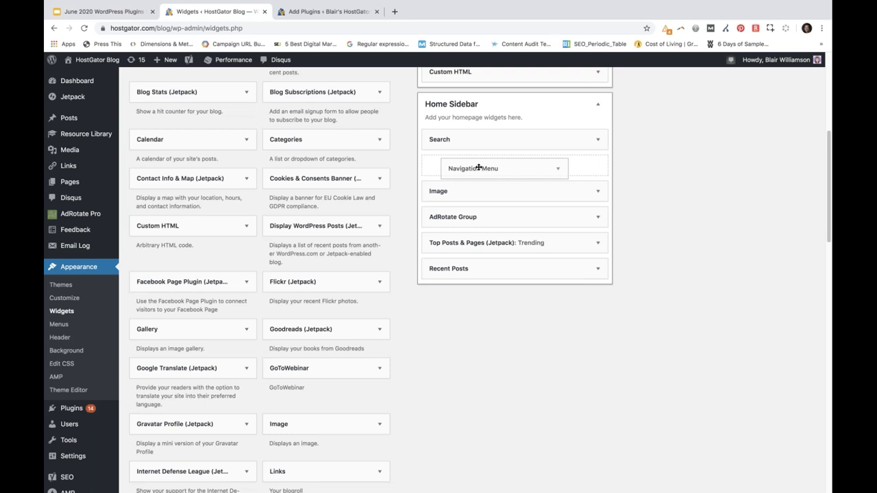
left_click_drag(478, 168, 474, 166)
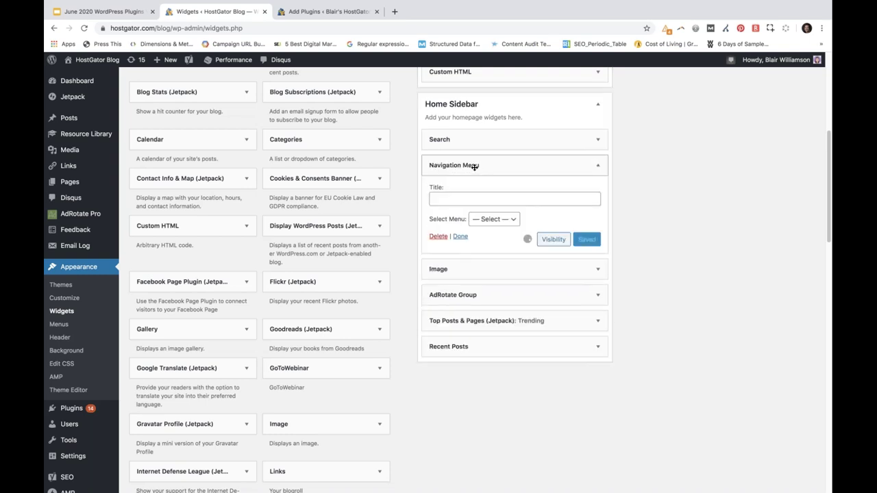
Set the Navigation Menu widget to show Hero Menu, title it "Demo Menu", save it and collapse it.
left_click(477, 225)
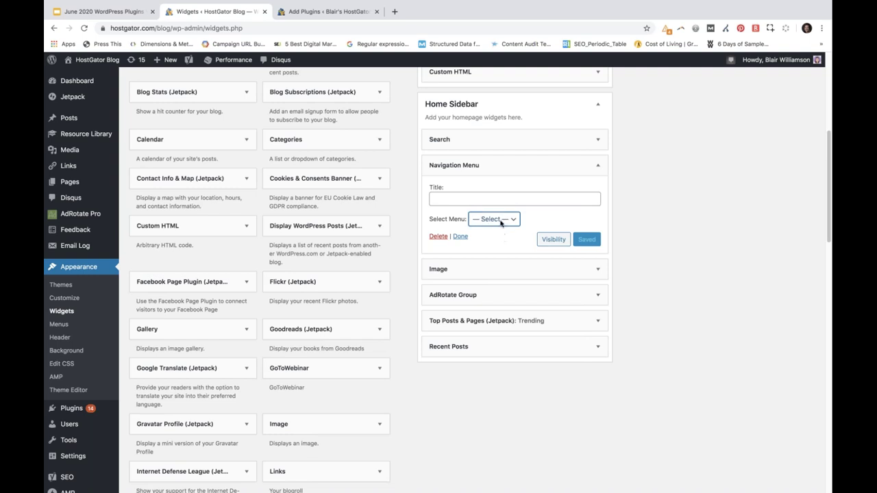
key("h")
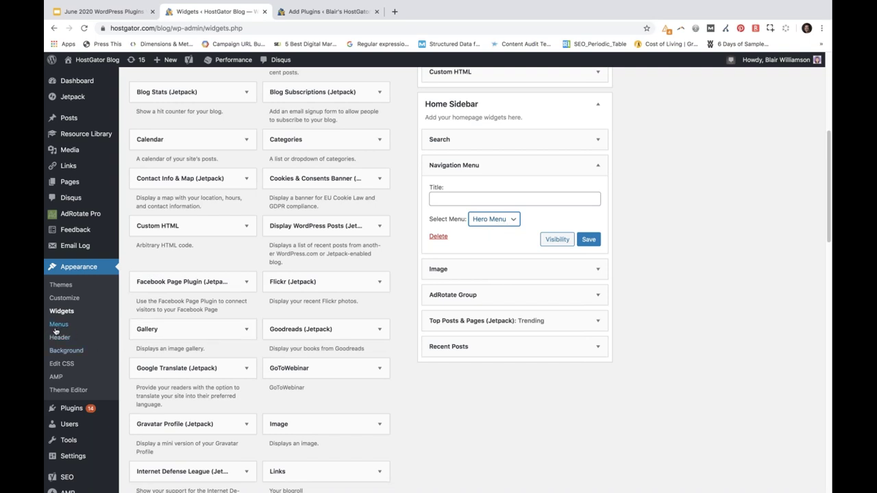
left_click(515, 208)
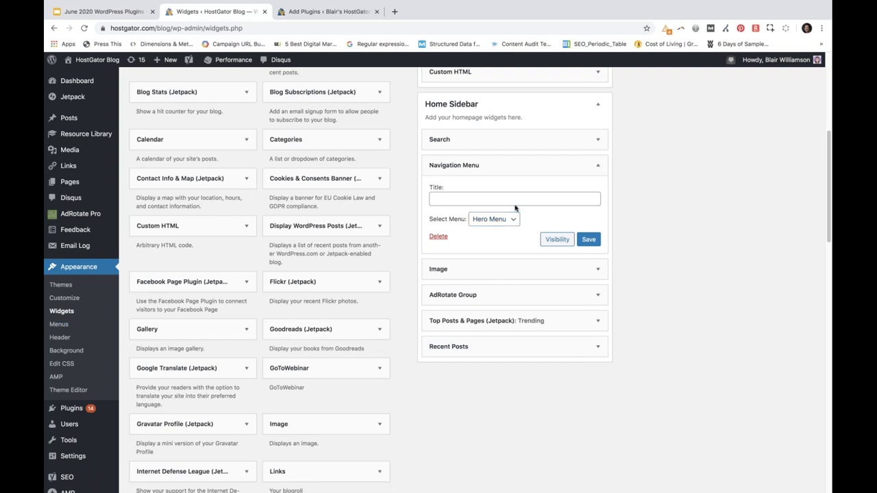
left_click(473, 201)
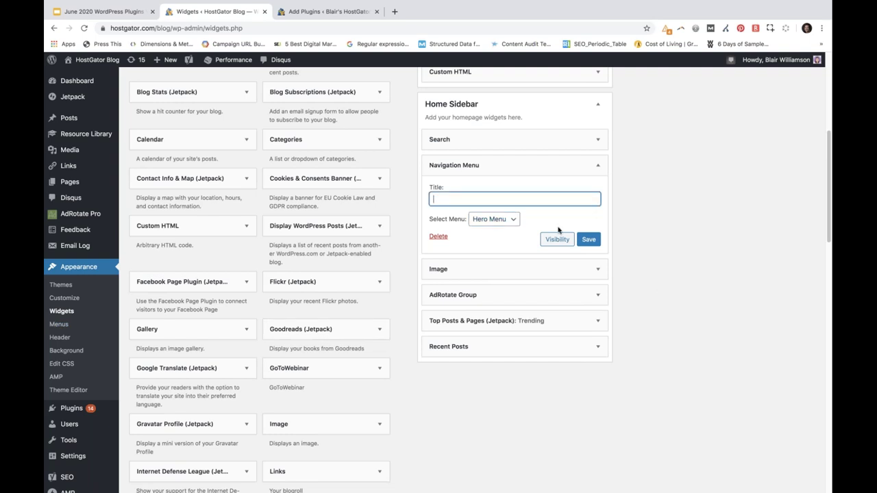
type("Demo Menu")
left_click(589, 239)
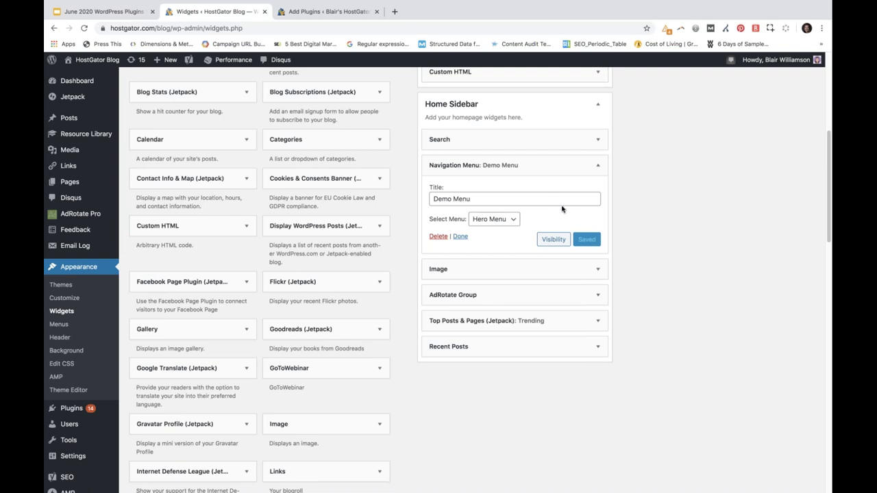
left_click(598, 167)
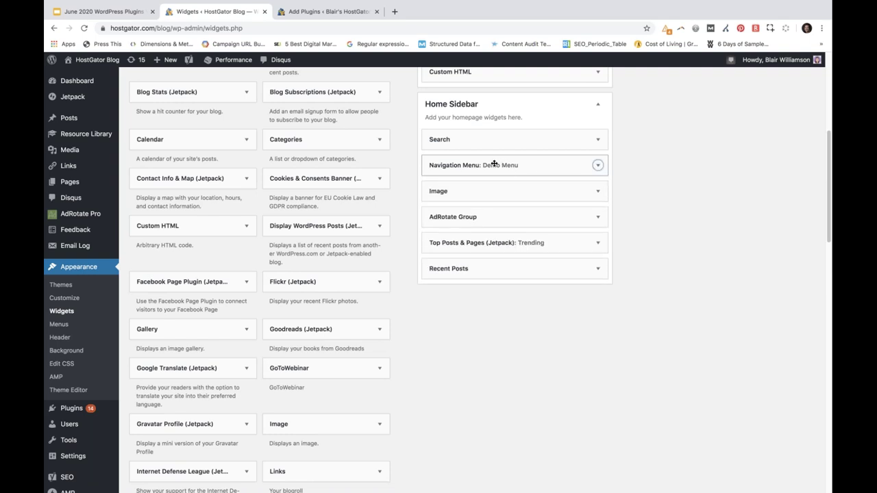
Move the Demo Menu widget below AdRotate Group in the Home Sidebar and delete it from there.
left_click_drag(497, 169, 515, 214)
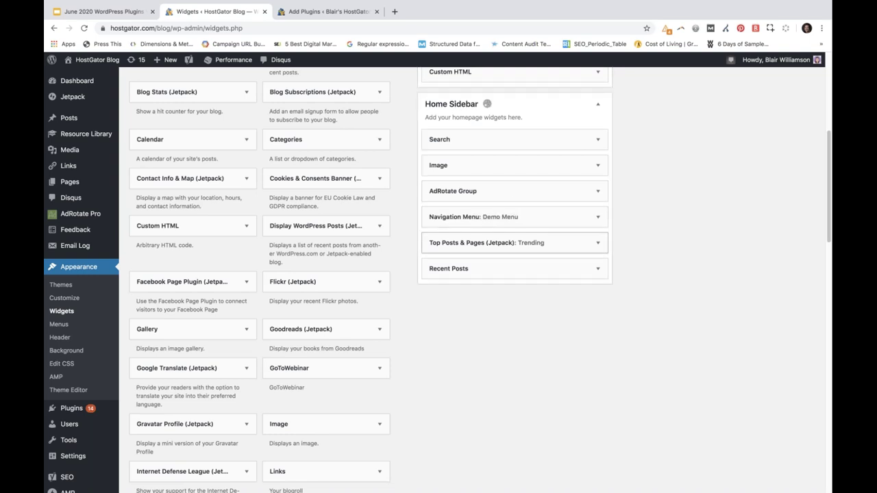
left_click(598, 218)
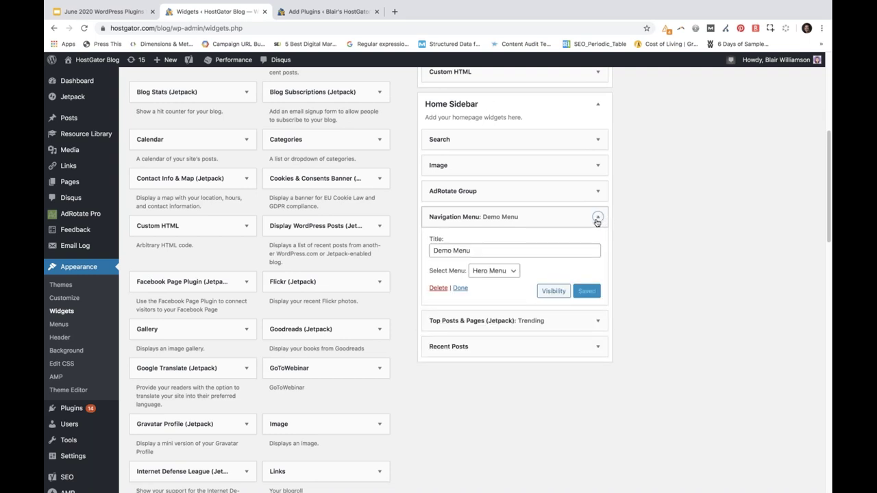
left_click(435, 288)
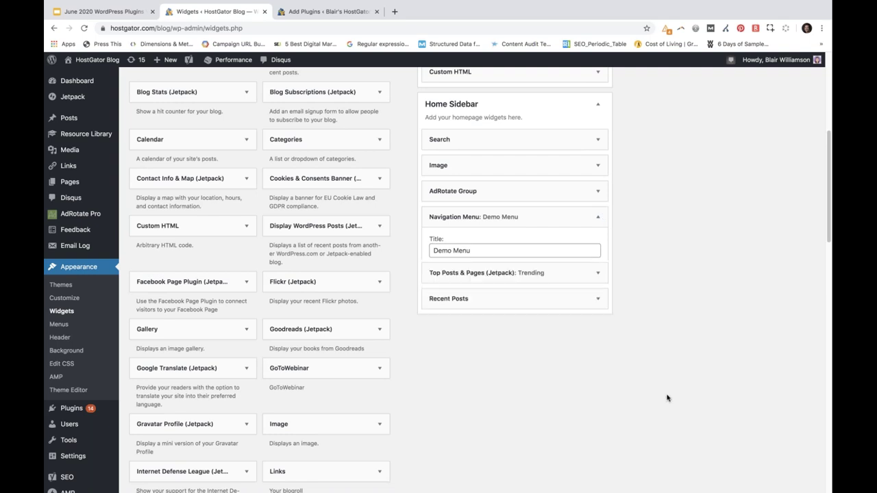
View the Search widget's settings in the Home Sidebar and collapse the widget again.
scroll(593, 399, "up", 3)
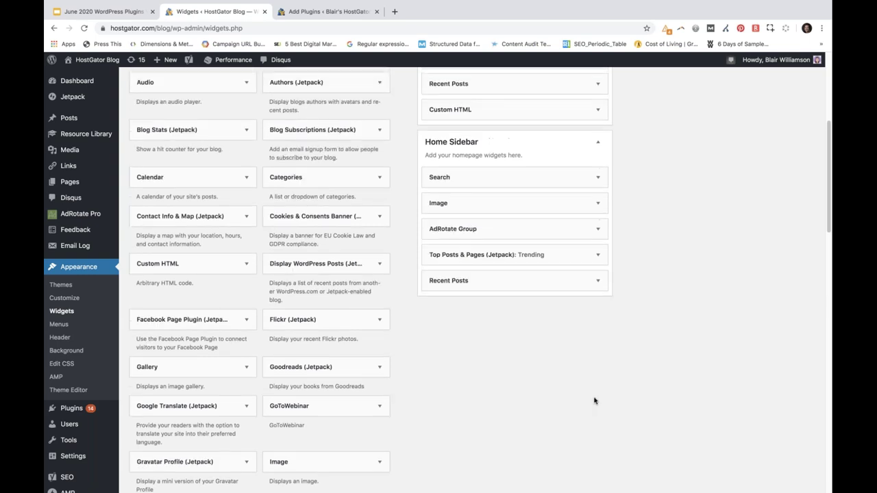
left_click(597, 236)
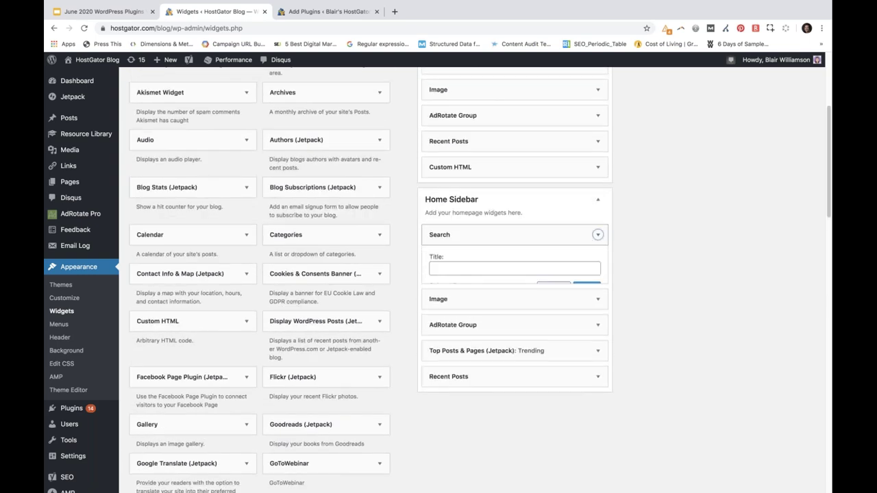
left_click(598, 236)
scroll(693, 267, "up", 5)
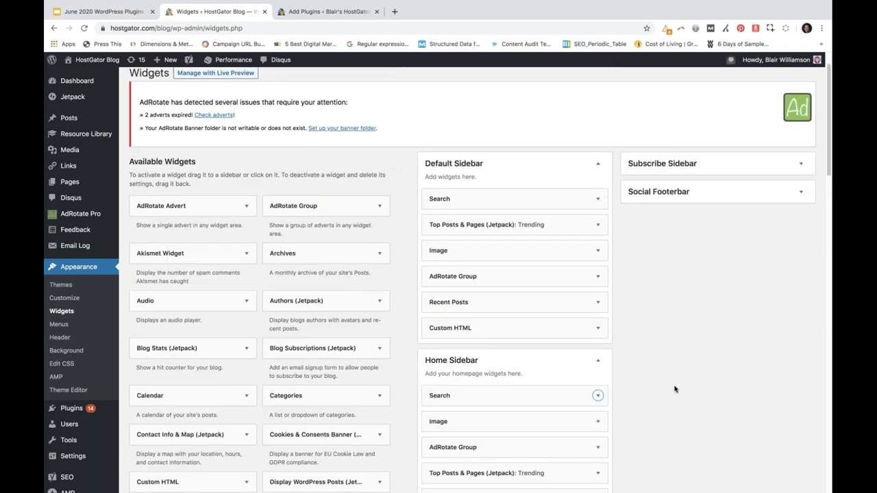
scroll(653, 342, "up", 2)
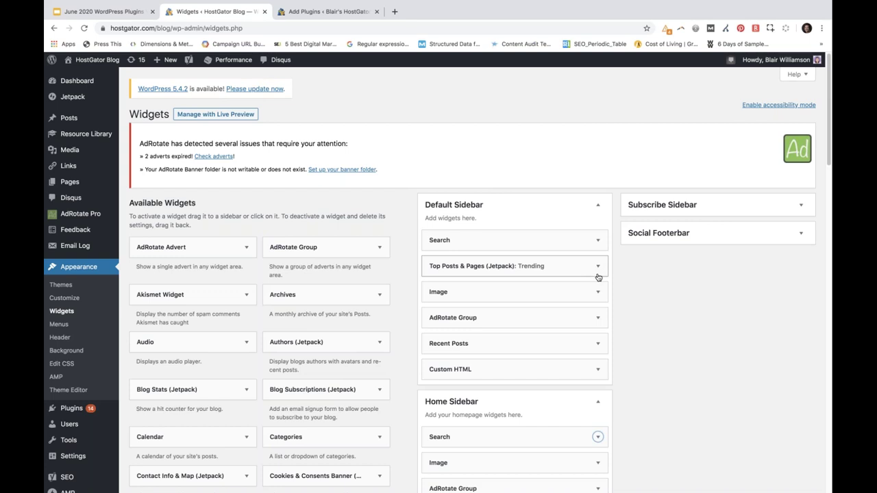
Check which sidebars the available Custom HTML widget can be added to, without adding it.
scroll(709, 346, "down", 1)
scroll(709, 346, "down", 3)
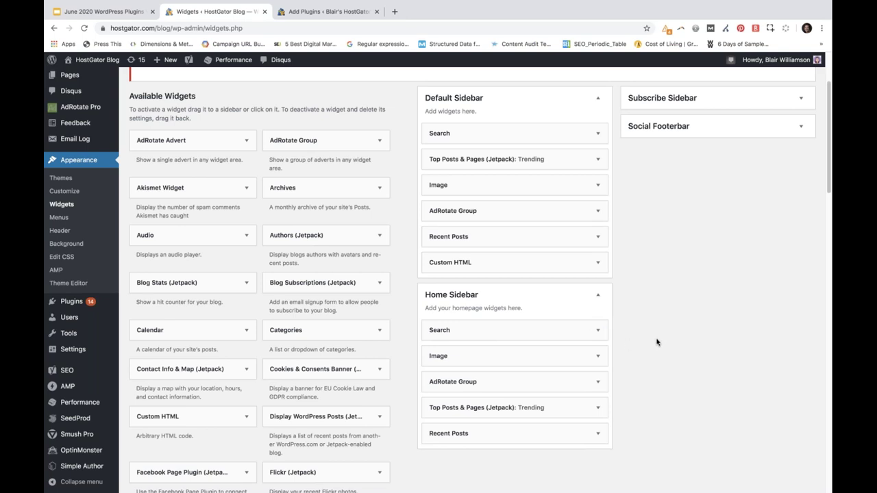
scroll(694, 329, "down", 1)
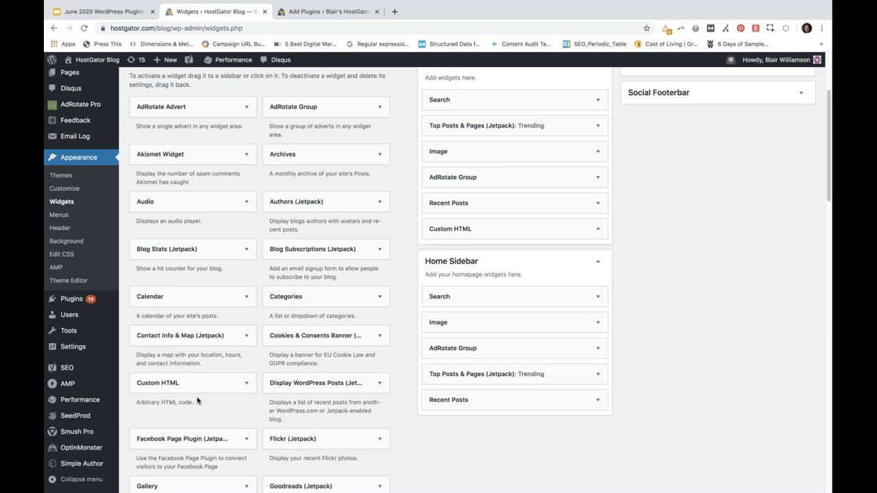
left_click(246, 386)
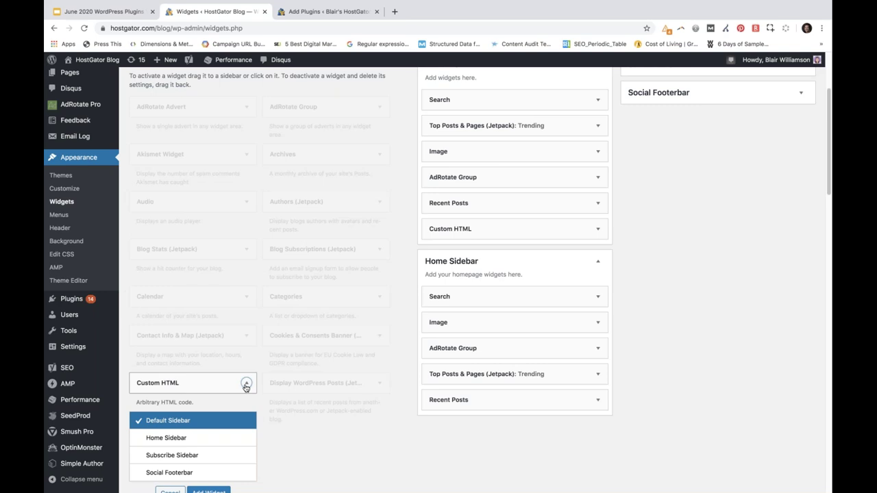
left_click(245, 385)
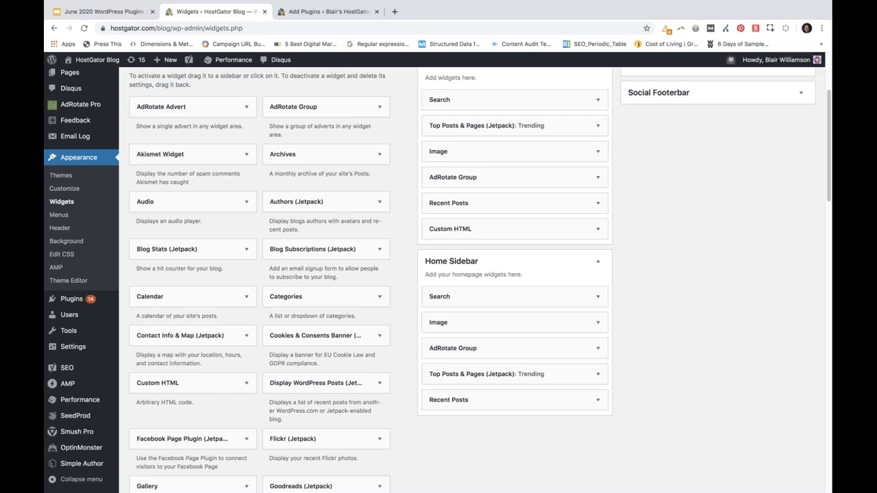
Switch to the June 2020 WordPress Plugins Widgets presentation in Google Slides, present it from slide 15 and advance to the Q&A slide.
left_click(89, 12)
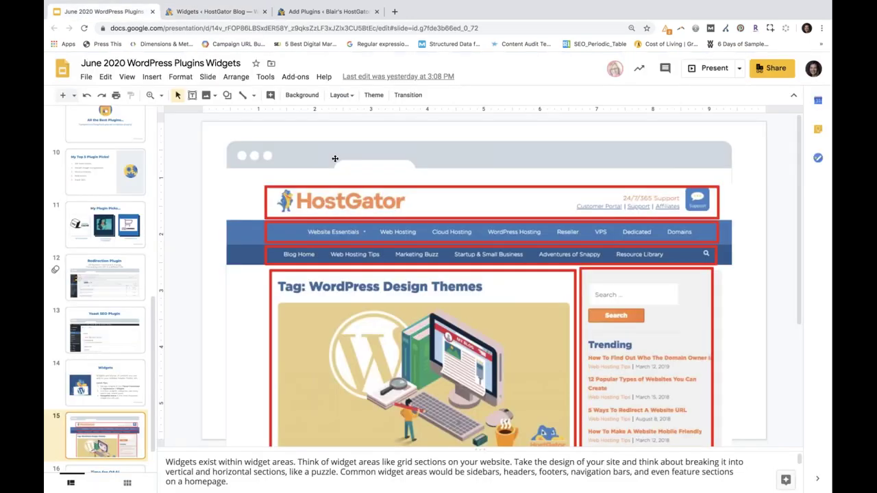
left_click(713, 71)
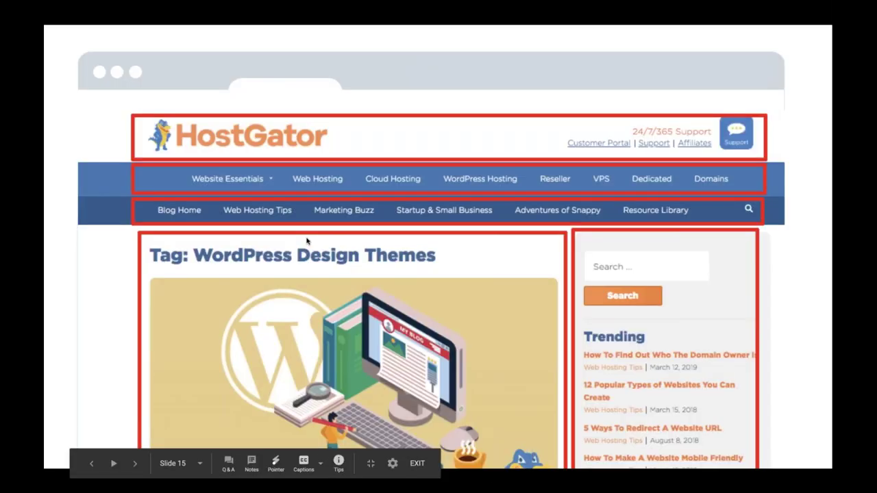
key("Right")
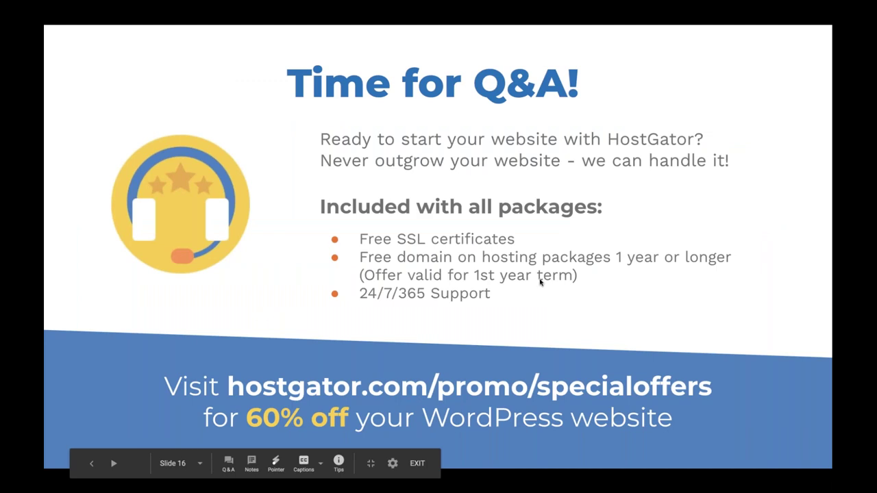